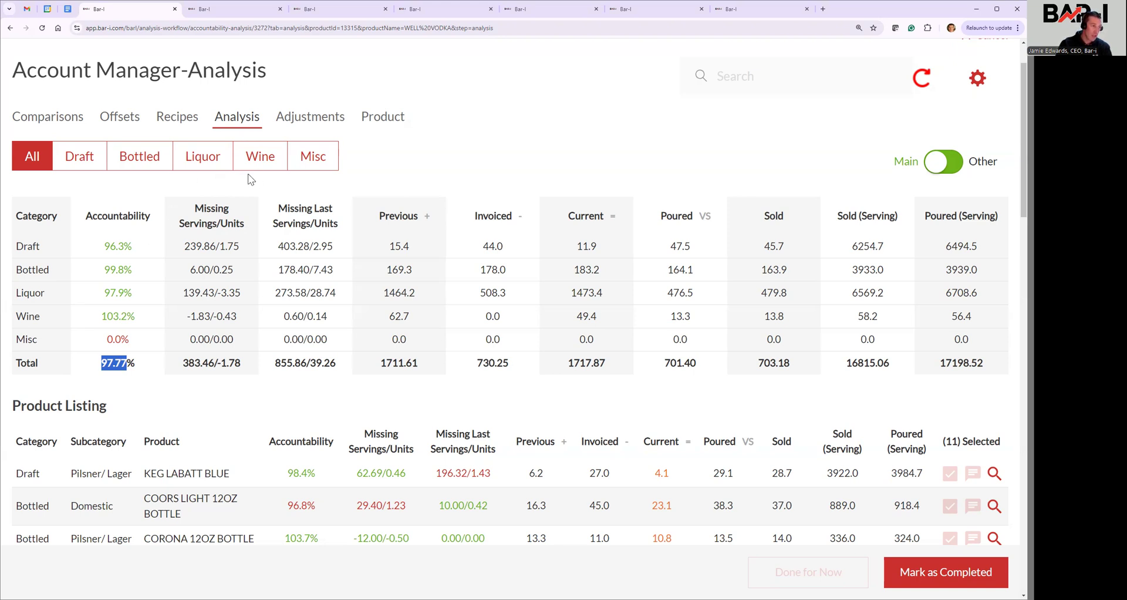
Step: Review the accountability percentages and missing servings for draft, bottled, liquor and the overall total in the category summary
click(111, 246)
triple_click(117, 270)
double_click(112, 293)
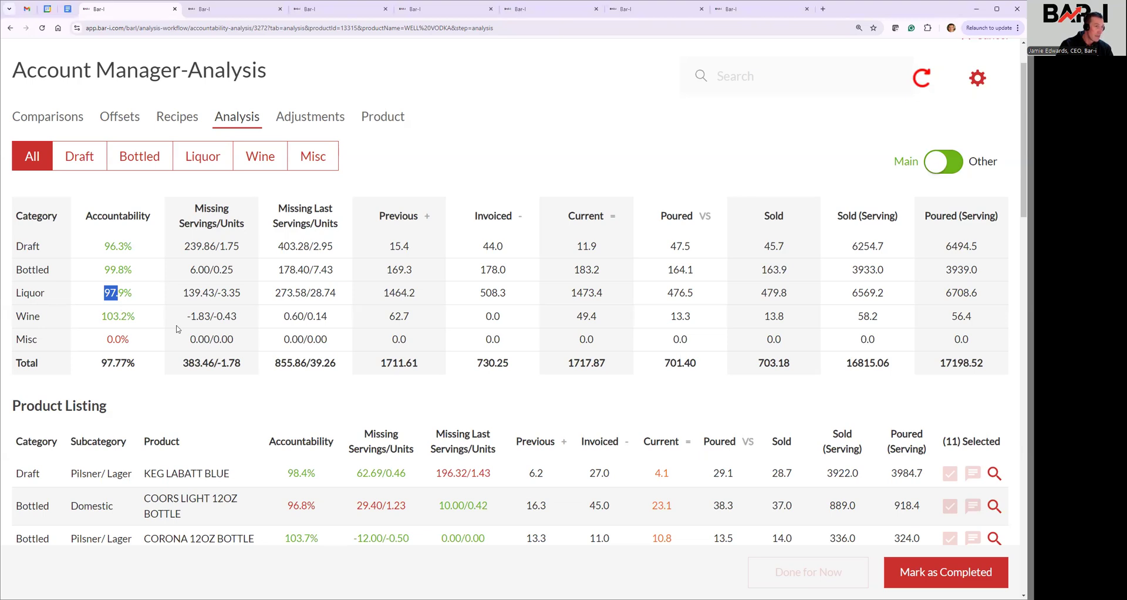
drag(183, 246, 196, 247)
drag(183, 363, 200, 363)
drag(185, 247, 202, 246)
drag(183, 294, 201, 294)
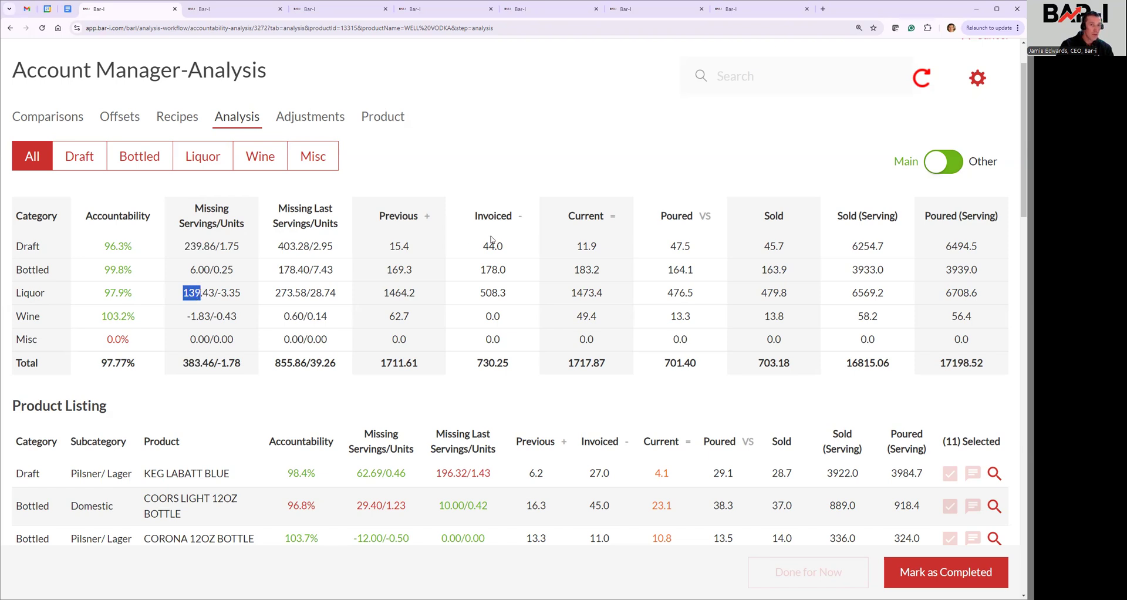
Step: Examine the cost view's totals for wholesale loss, liquor cost, achievable cost, cost per serving and retail per serving
key(ctrl+Tab)
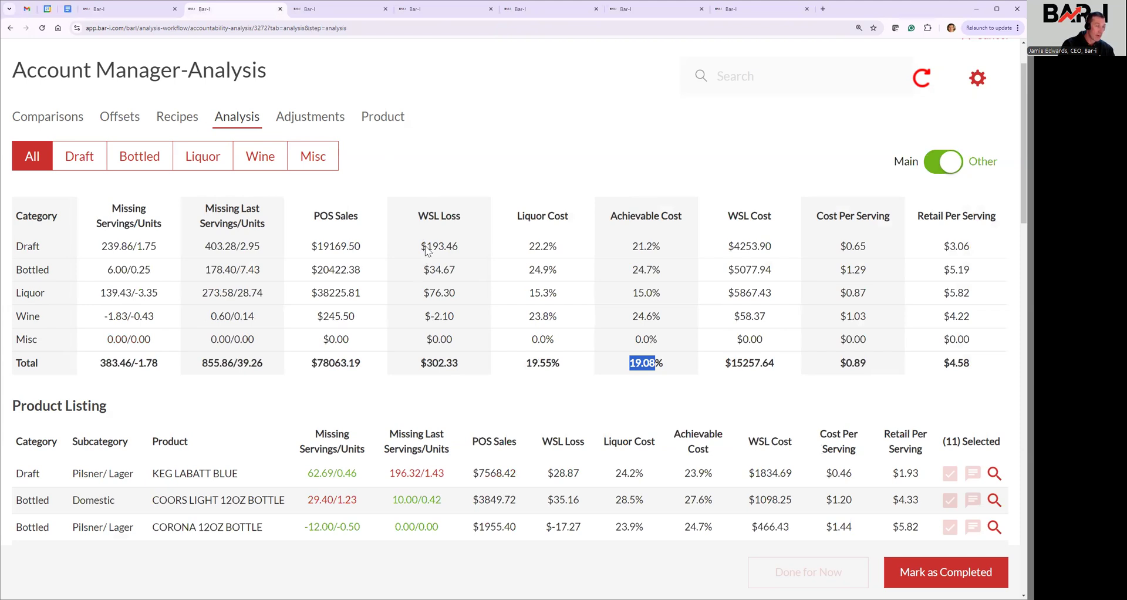
drag(99, 363, 120, 365)
drag(427, 362, 460, 371)
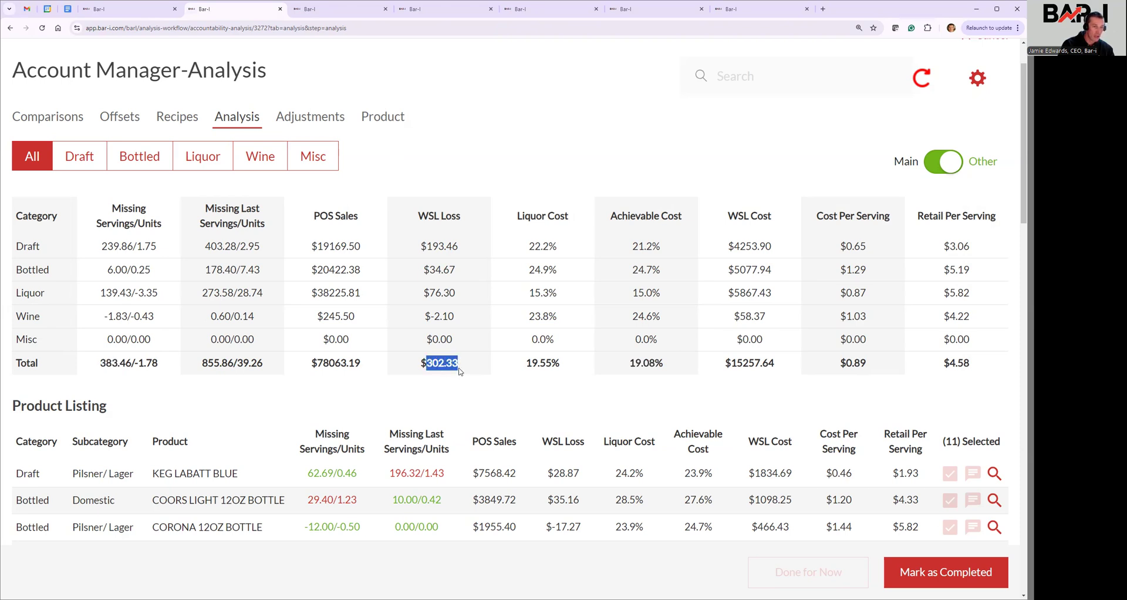
click(528, 362)
drag(528, 363, 551, 365)
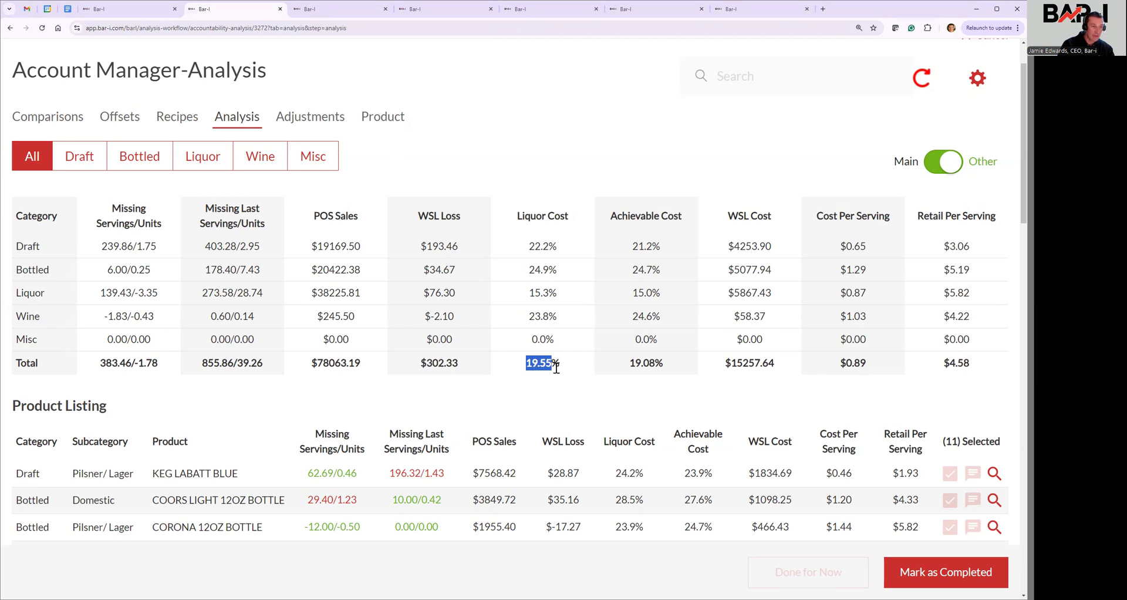
drag(629, 364, 669, 366)
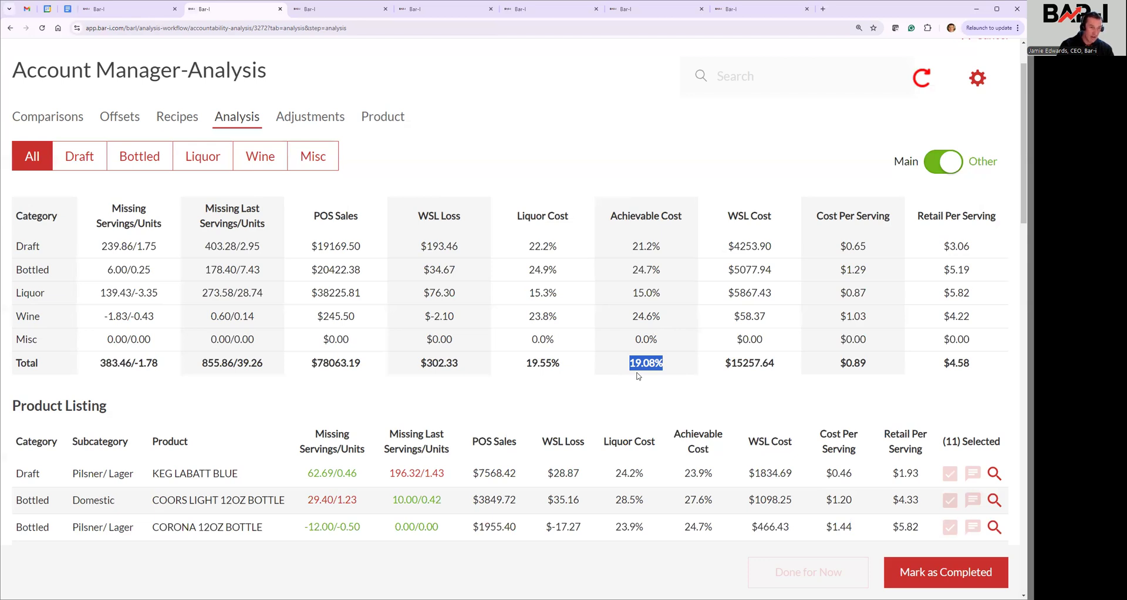
drag(524, 366, 669, 367)
drag(839, 364, 868, 364)
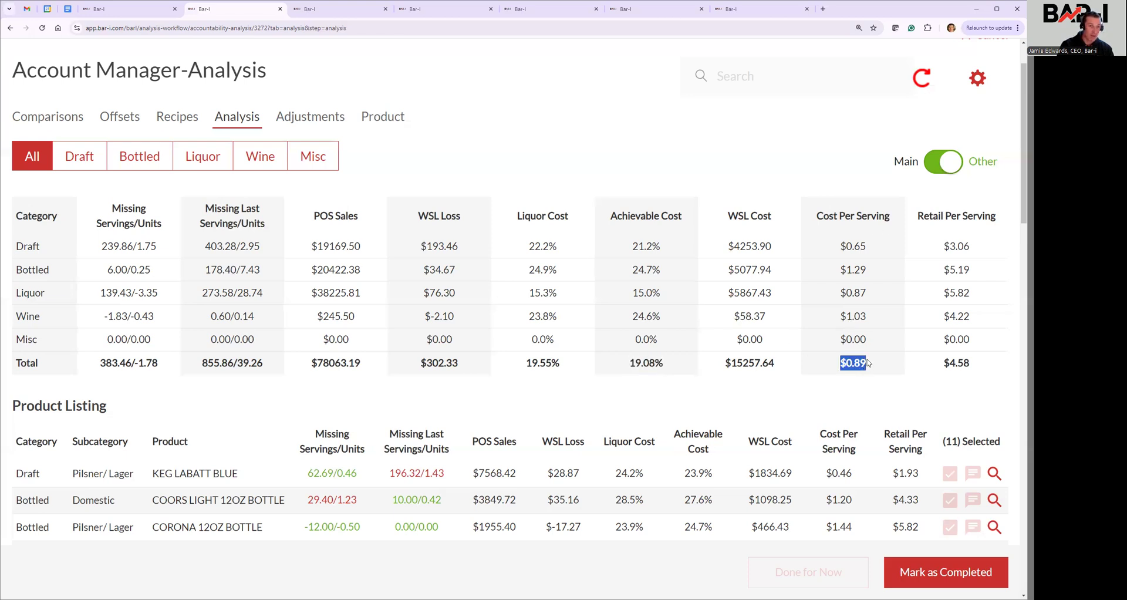
drag(942, 364, 975, 366)
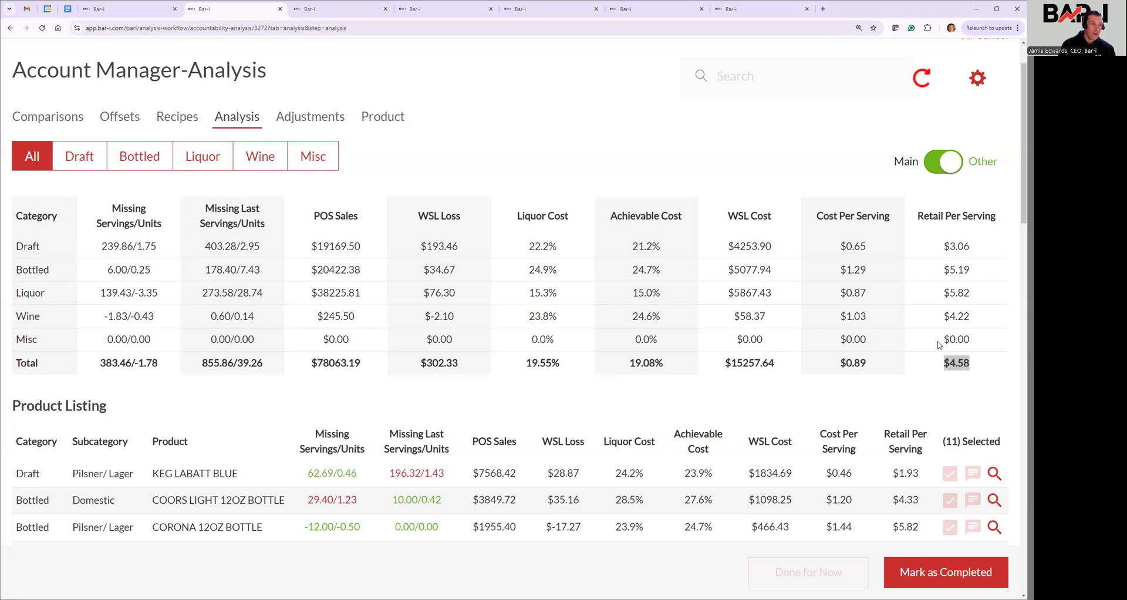
Step: Glance at the liquor offsets, then examine WELL VODKA's count, poured, sold and missing servings in the Analysis product listing
key(ctrl+Tab)
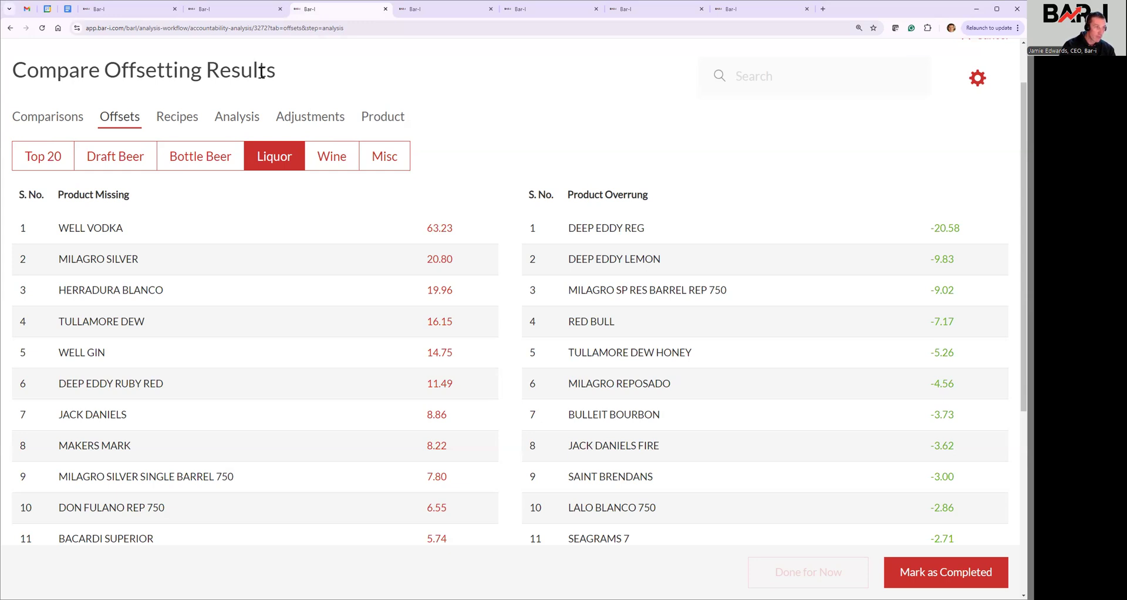
key(ctrl+Tab)
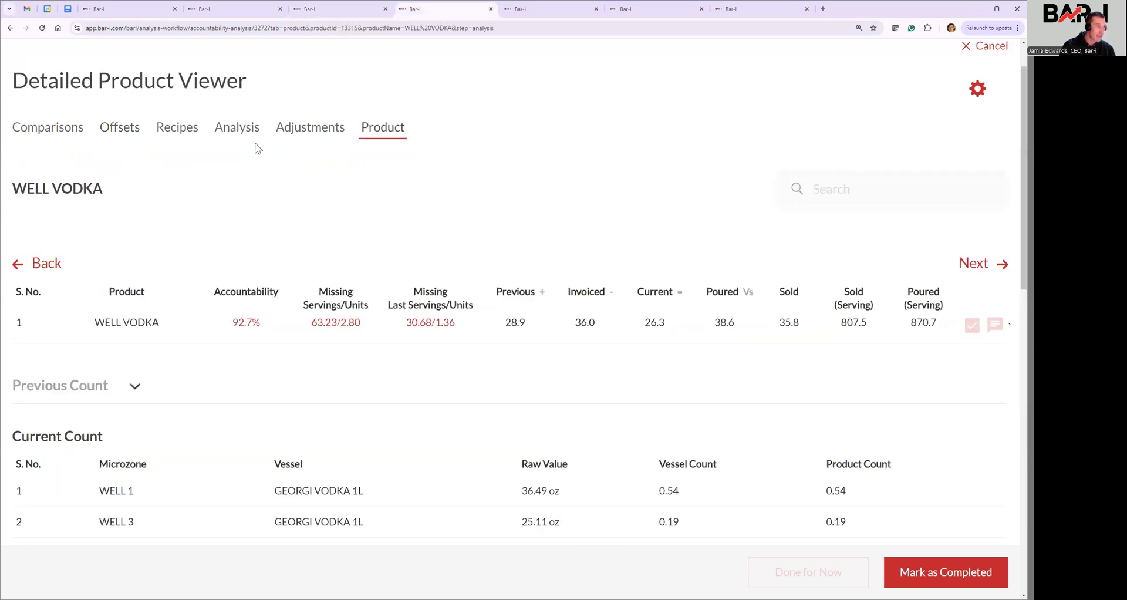
click(237, 130)
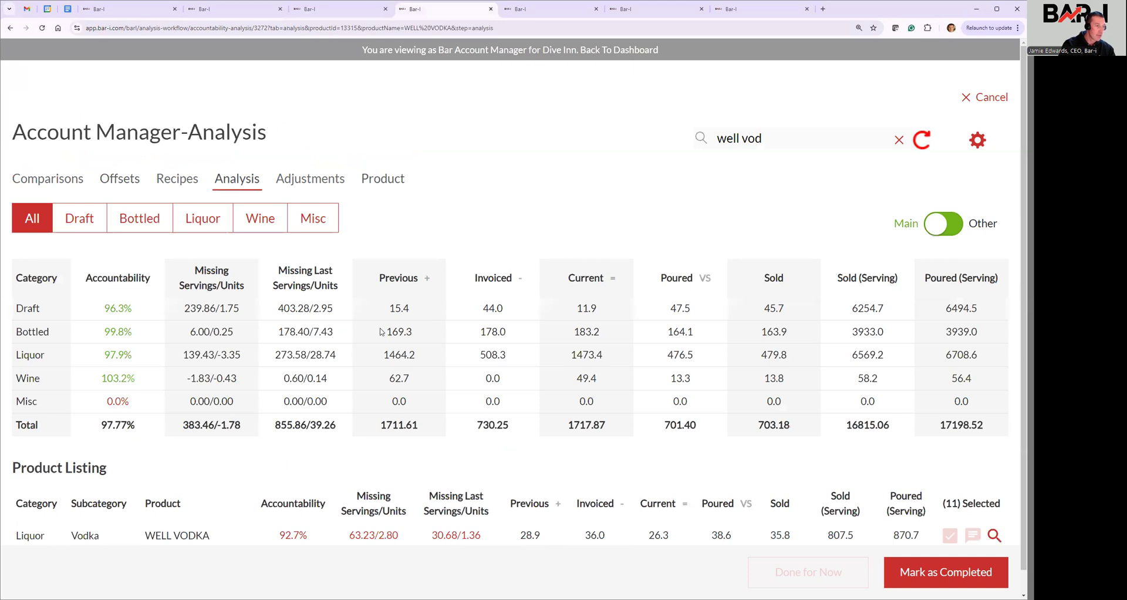
scroll(352, 382, down, 1)
scroll(317, 488, down, 1)
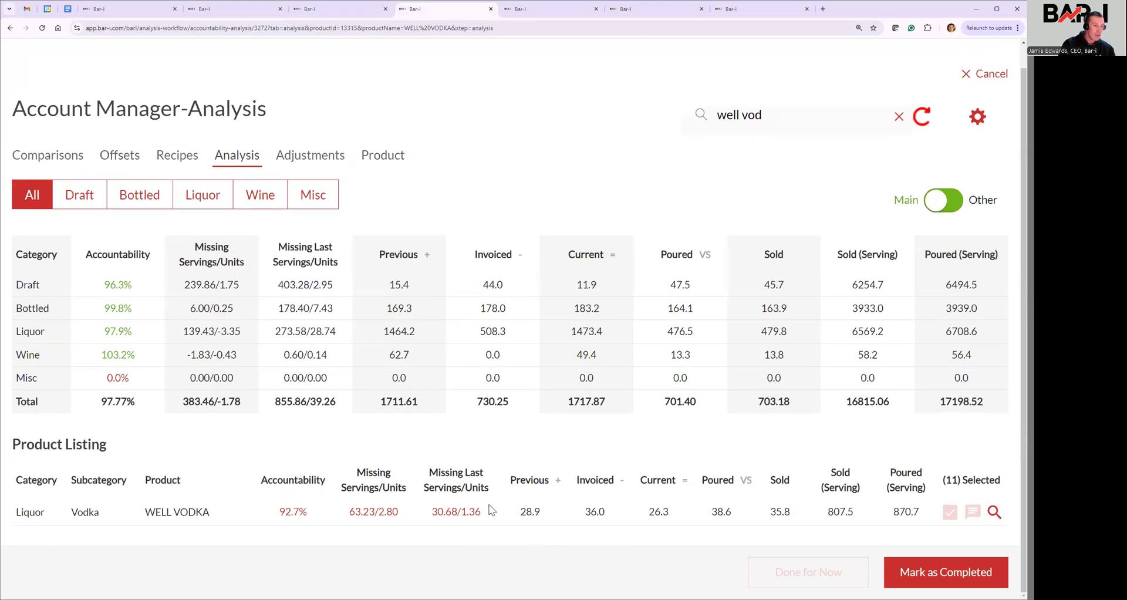
drag(524, 512, 730, 514)
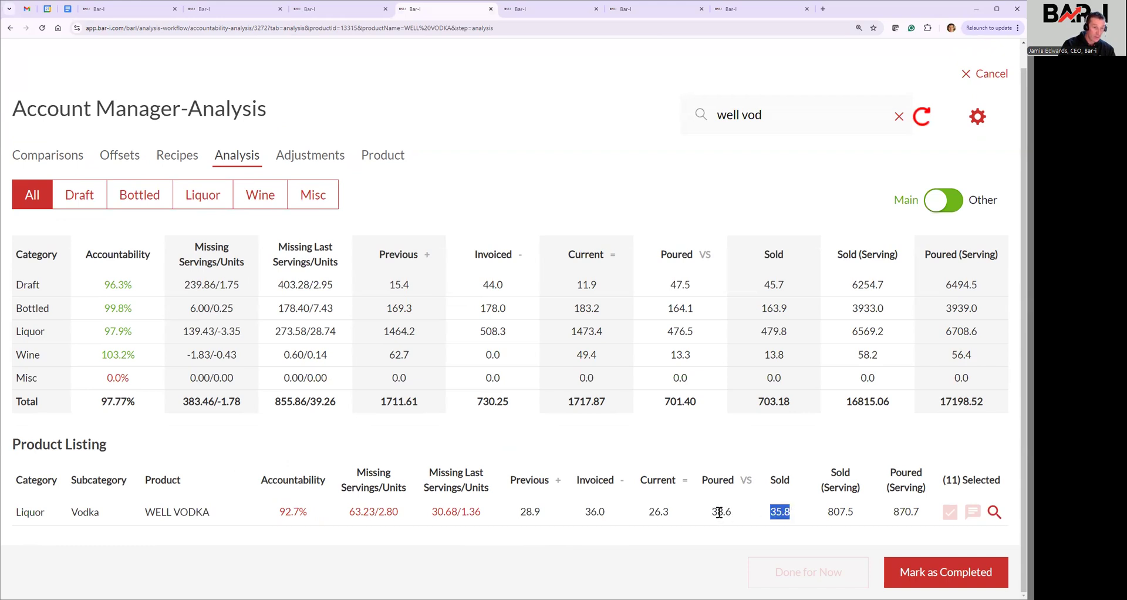
drag(772, 512, 791, 513)
mouse_move(380, 512)
mouse_down()
mouse_move(399, 513)
mouse_move(375, 513)
mouse_up()
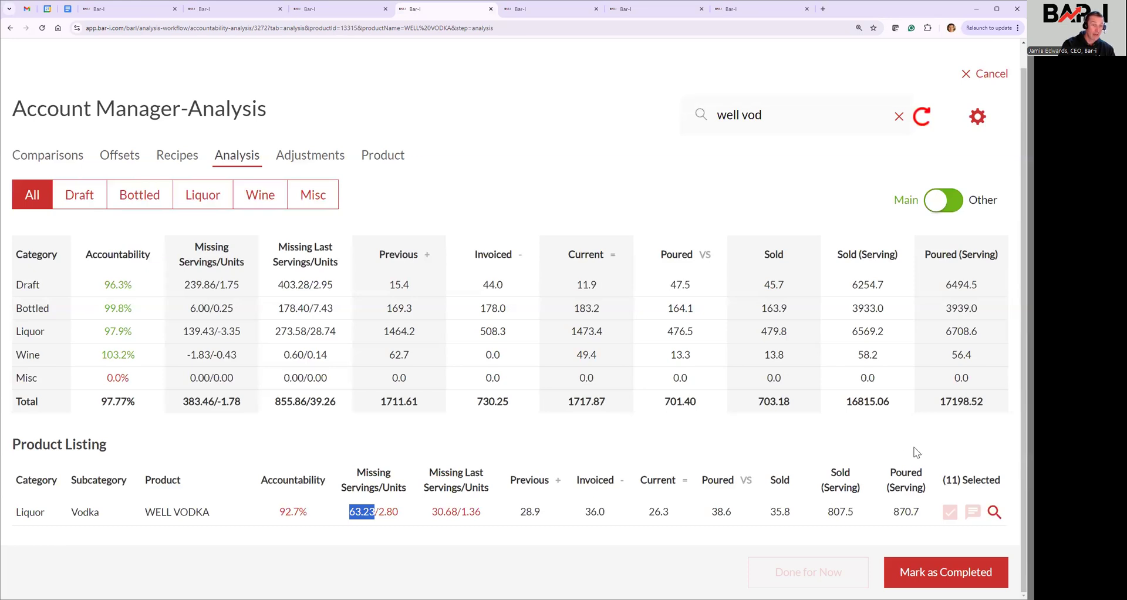
Step: Open WELL VODKA's detailed product view and examine which sales buttons make up its Product Sales
click(994, 511)
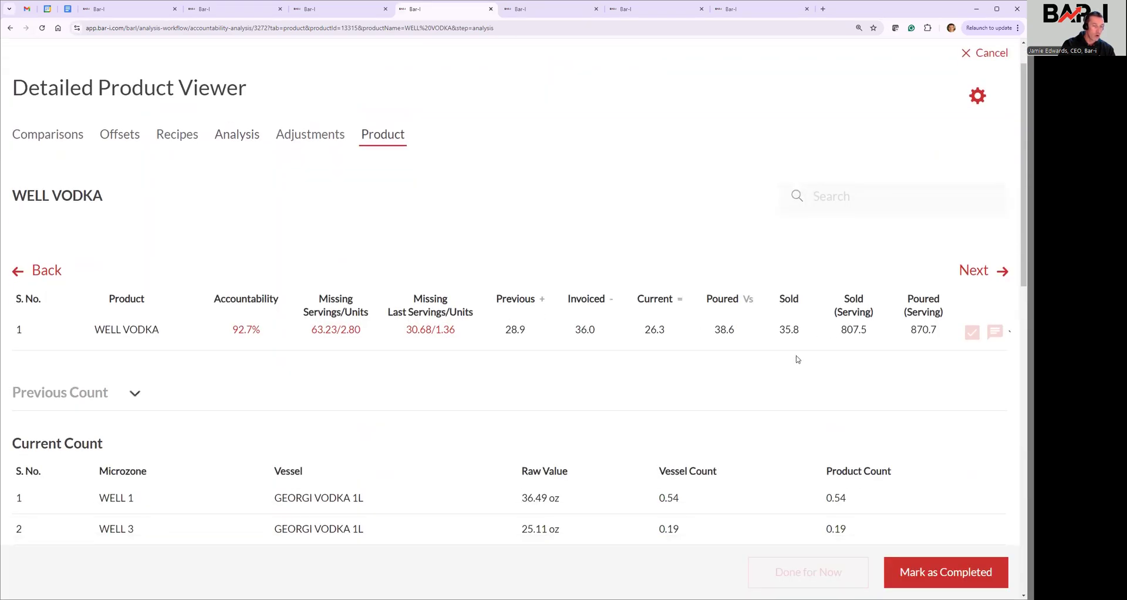
scroll(790, 293, down, 2)
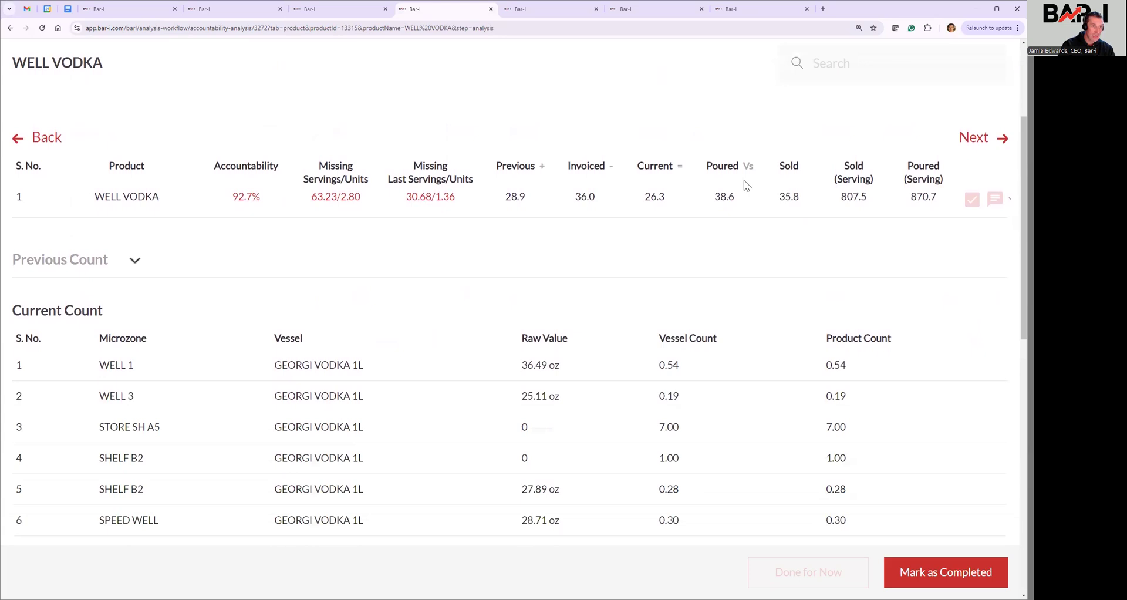
double_click(785, 198)
scroll(635, 436, down, 10)
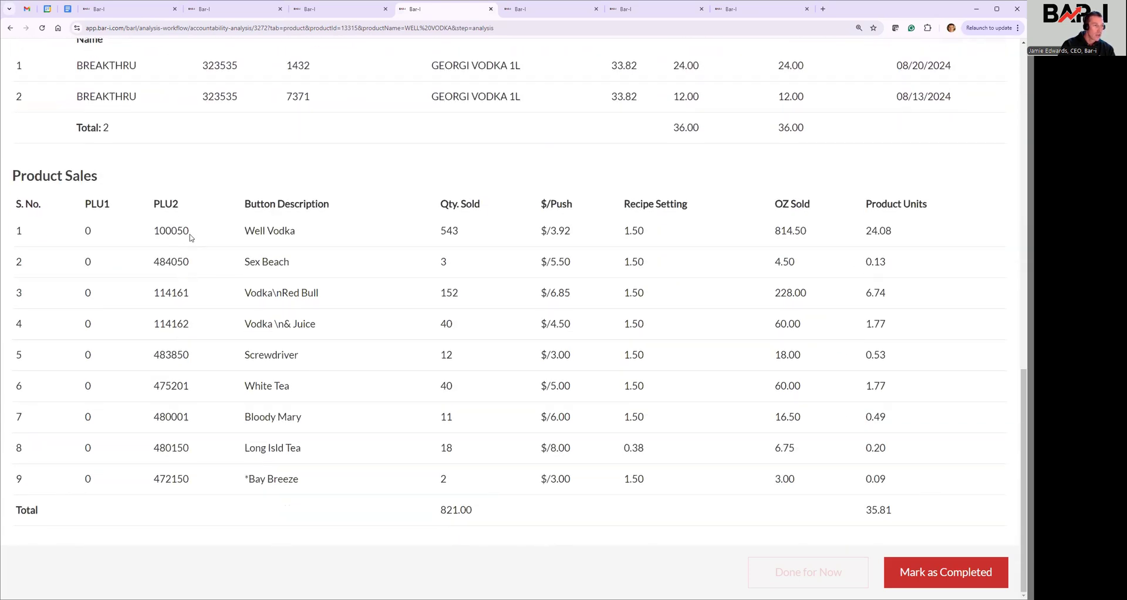
triple_click(259, 231)
triple_click(261, 262)
triple_click(262, 292)
drag(245, 324, 317, 331)
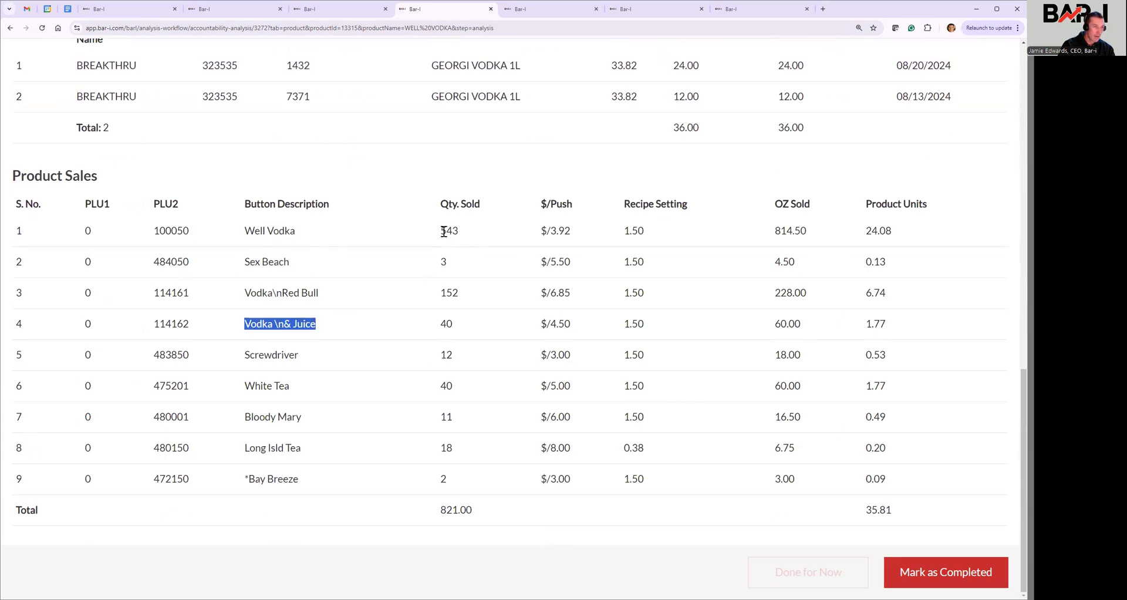
Step: Trace the Well Vodka button's quantity sold, price and recipe setting through to its product units and the total units sold
drag(442, 231, 452, 231)
drag(540, 230, 578, 225)
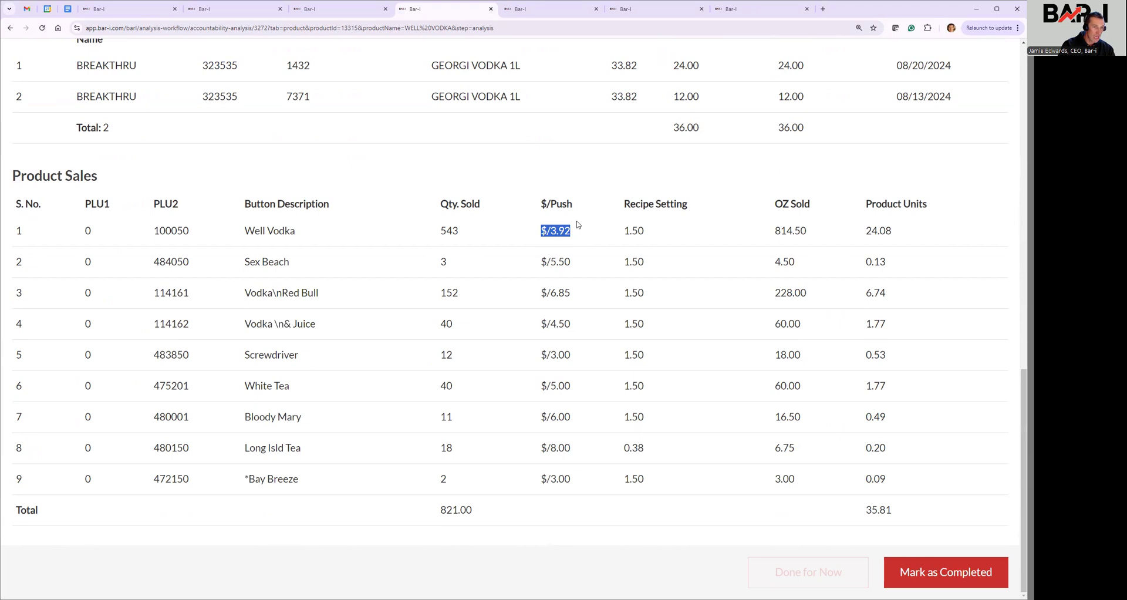
double_click(634, 229)
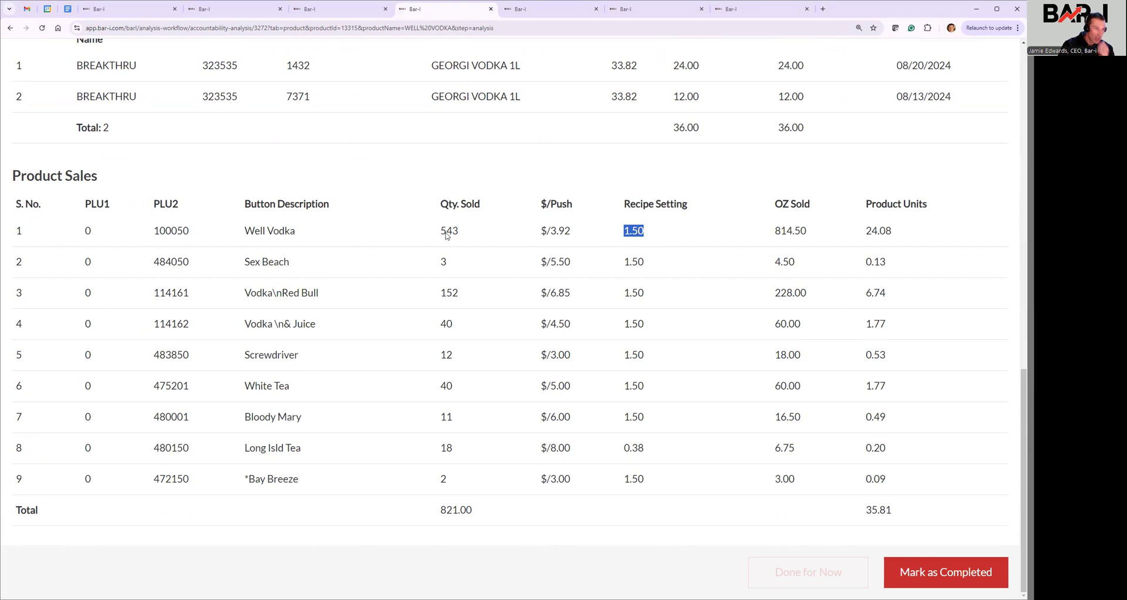
drag(441, 231, 472, 239)
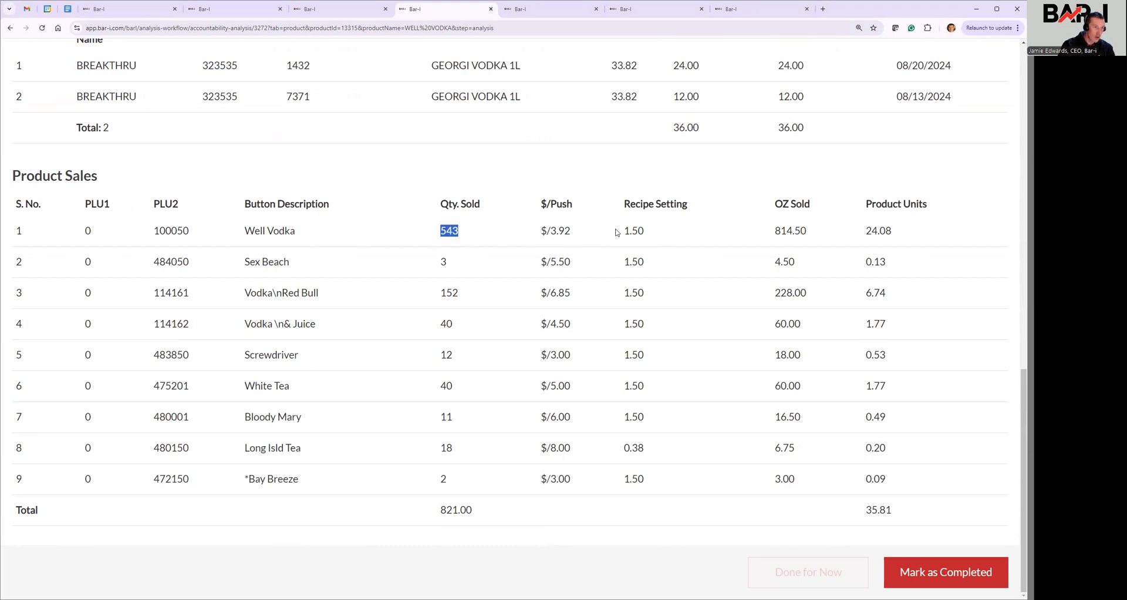
drag(624, 230, 895, 234)
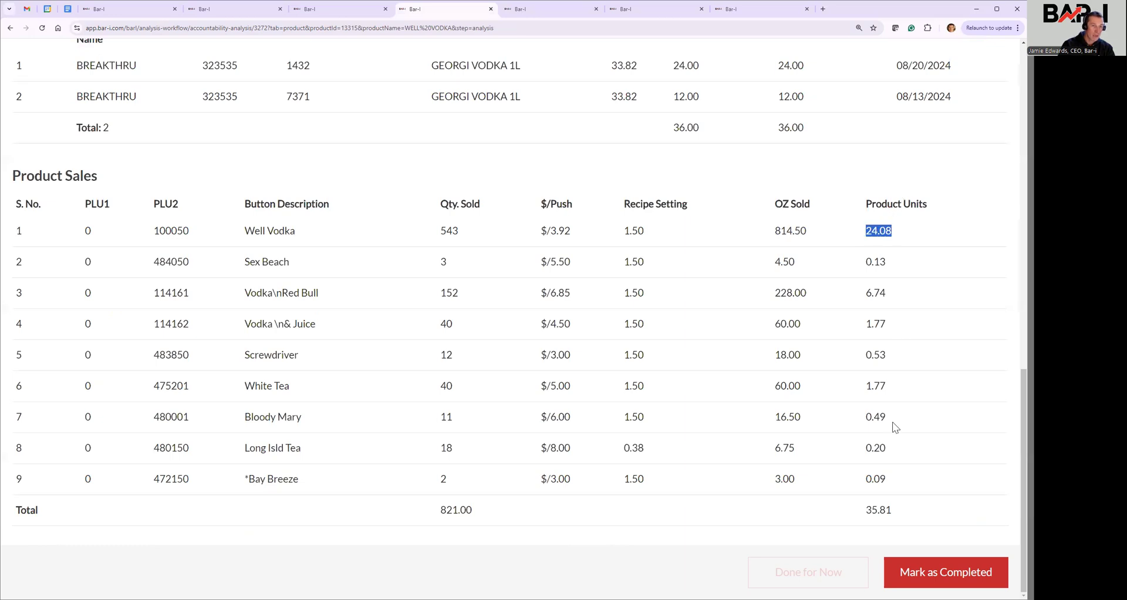
drag(865, 514, 892, 510)
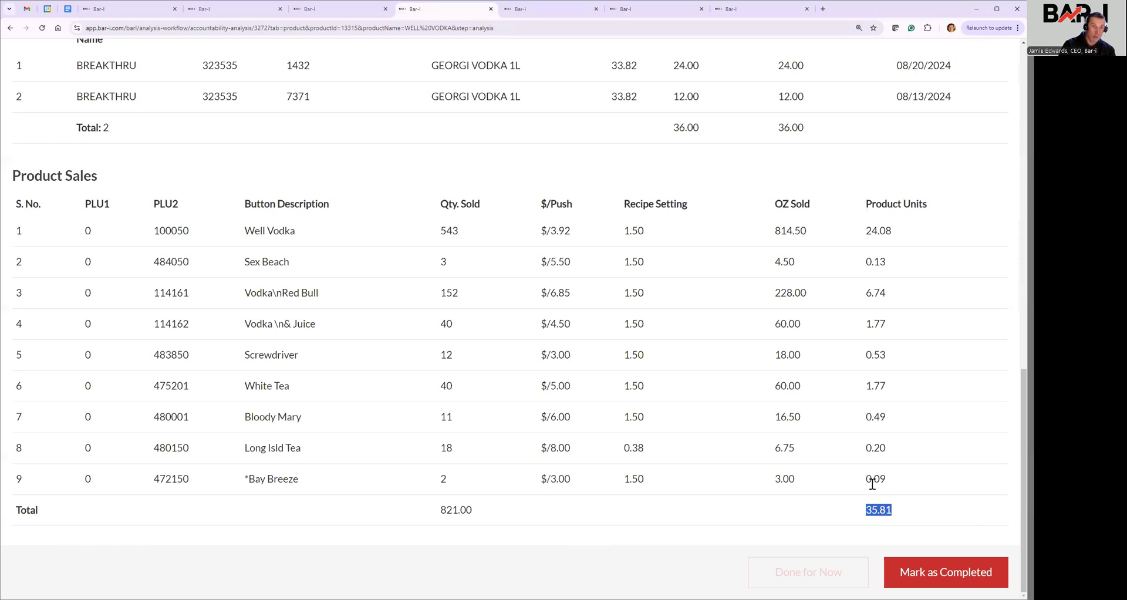
Step: Examine WELL VODKA's current count by microzone, including the raw weights and vessel counts behind the current total
scroll(760, 331, up, 1)
scroll(760, 331, up, 8)
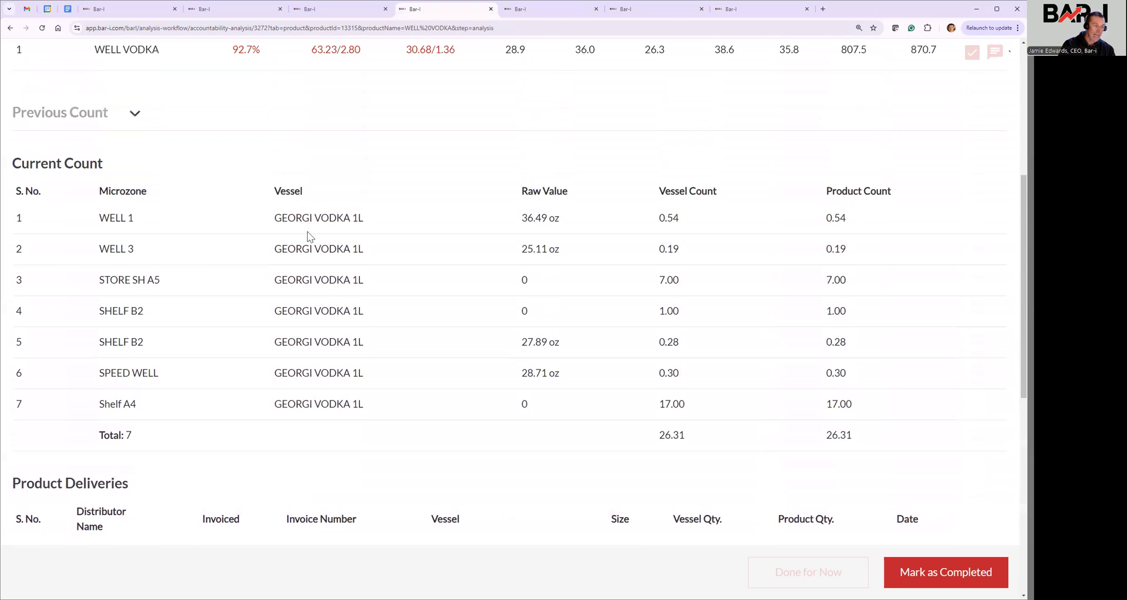
scroll(618, 151, up, 1)
scroll(618, 151, up, 2)
drag(644, 143, 662, 115)
scroll(659, 172, down, 1)
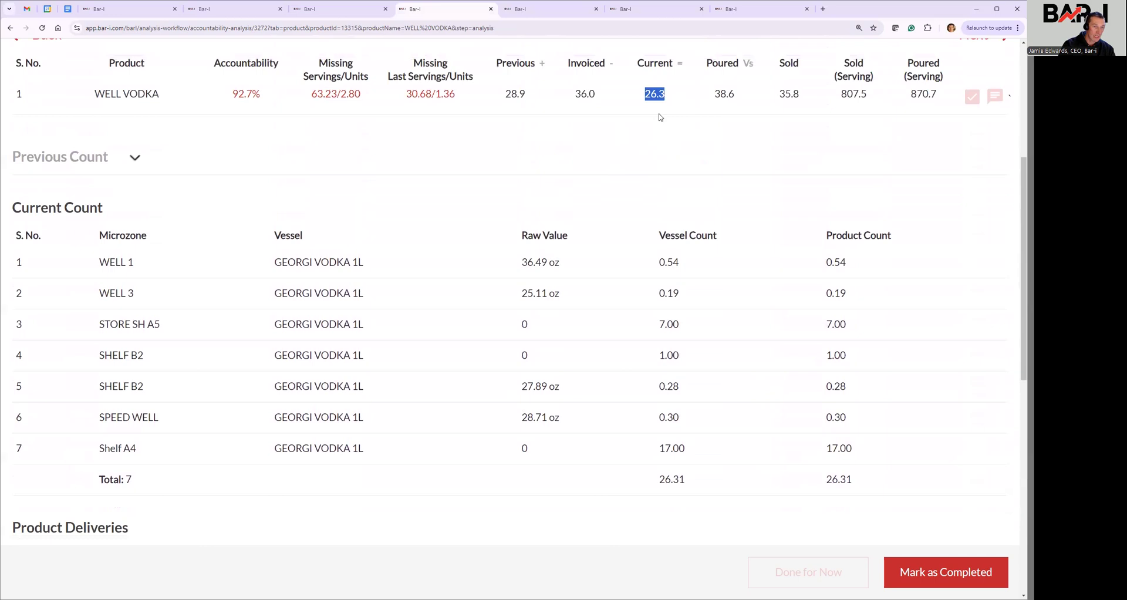
drag(109, 262, 112, 359)
drag(521, 262, 567, 269)
drag(658, 263, 688, 266)
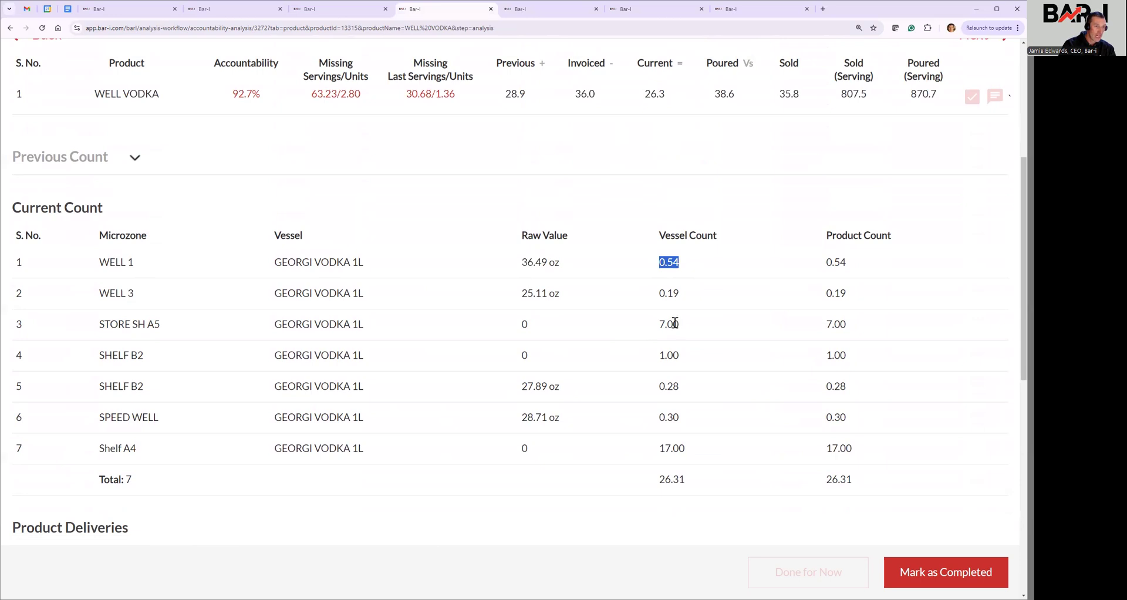
drag(658, 324, 680, 325)
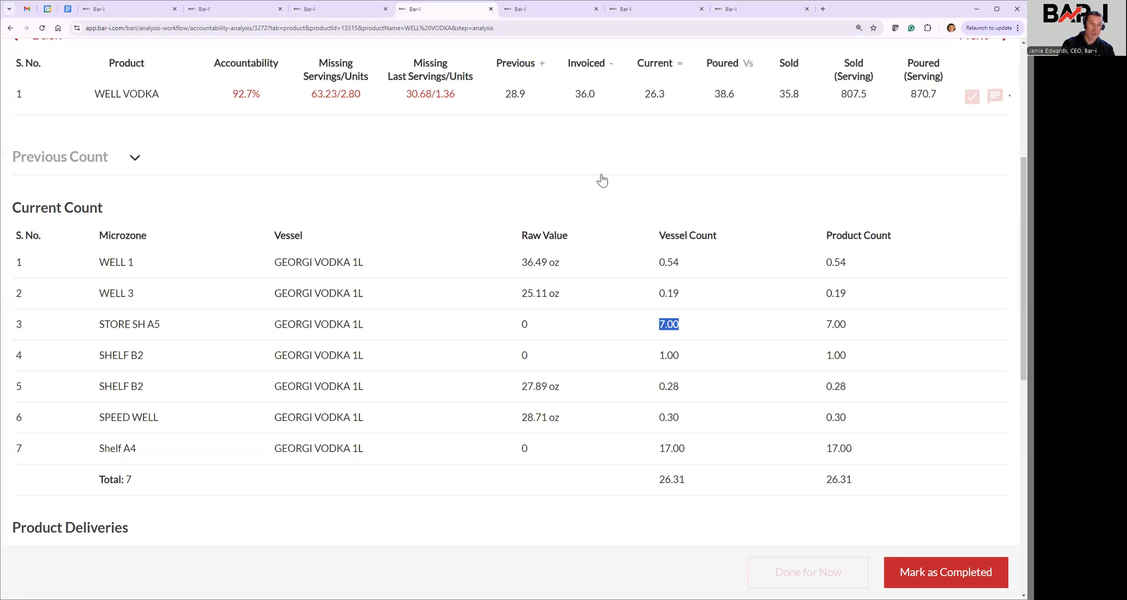
scroll(624, 172, up, 3)
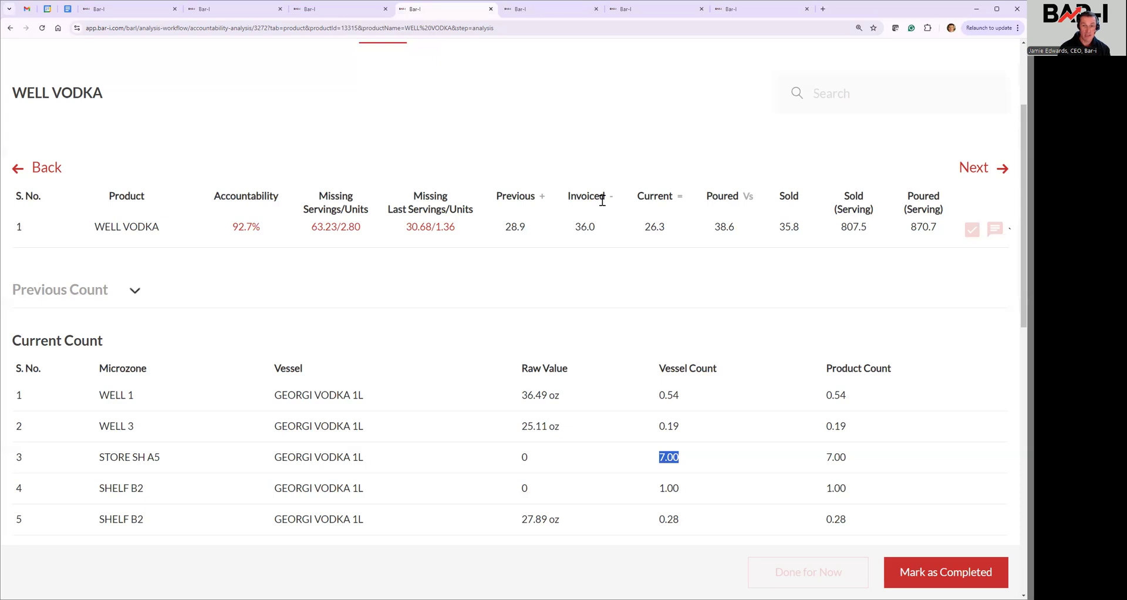
Step: Check WELL VODKA's cost figures in the Analysis listing and its button recipes in the Recipes Report
key(ctrl+Tab)
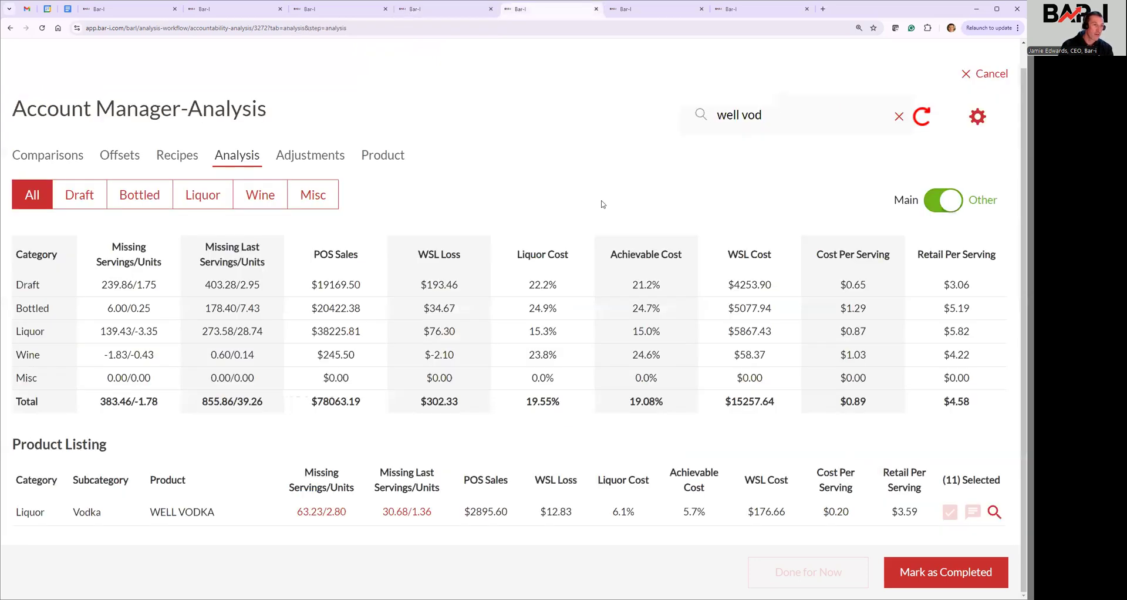
key(ctrl+Tab)
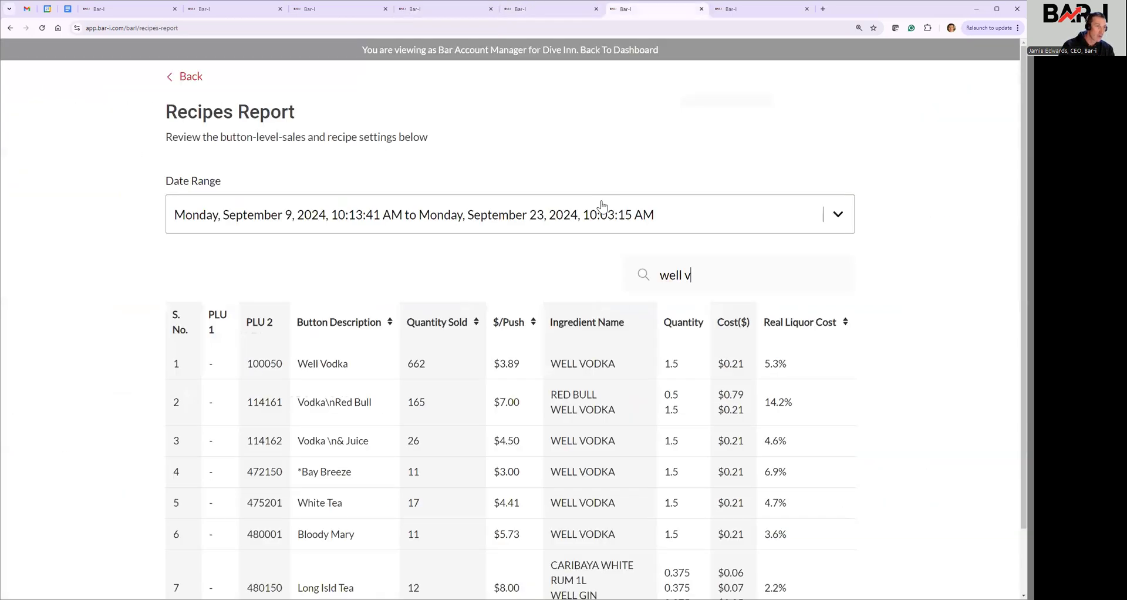
scroll(675, 317, down, 1)
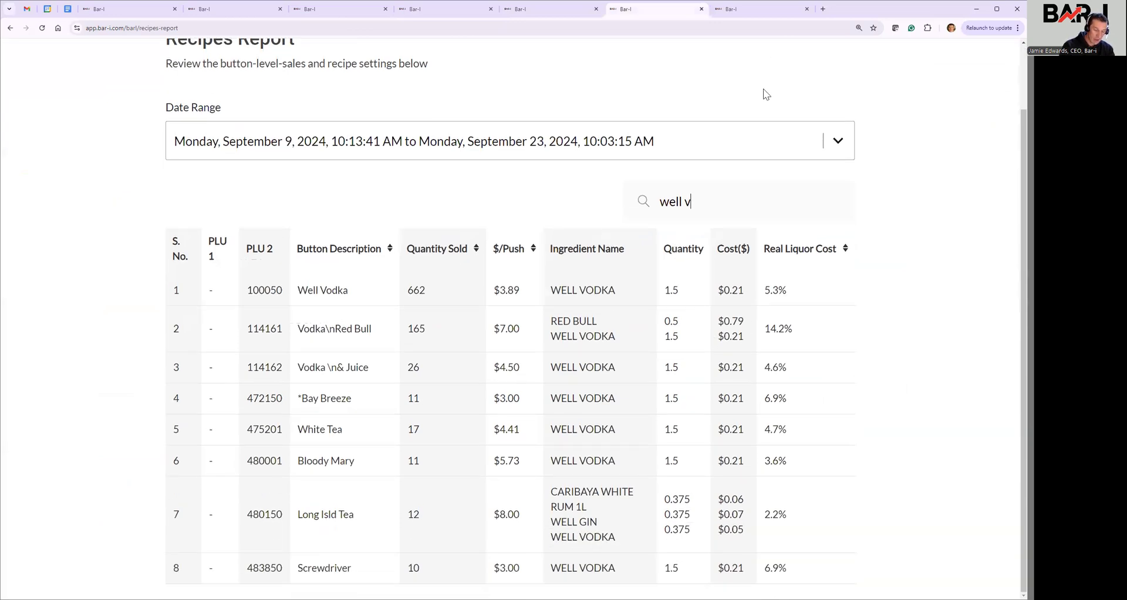
Step: Examine the loss accountability report's weekly wholesale loss chart for the last 10 cycles and its category summary
key(ctrl+Tab)
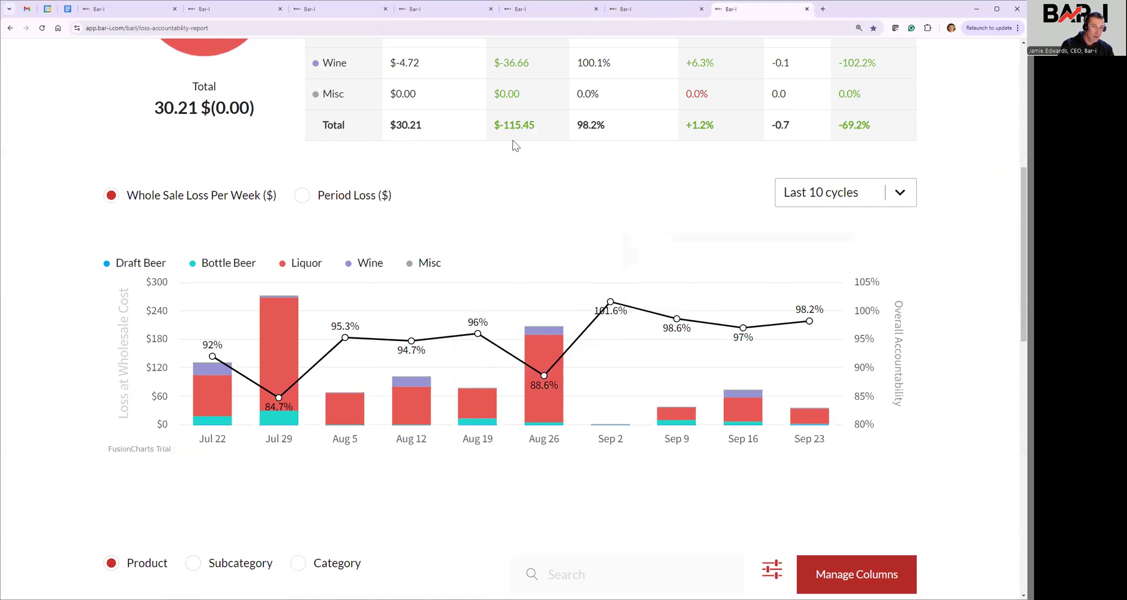
mouse_move(261, 364)
mouse_move(214, 359)
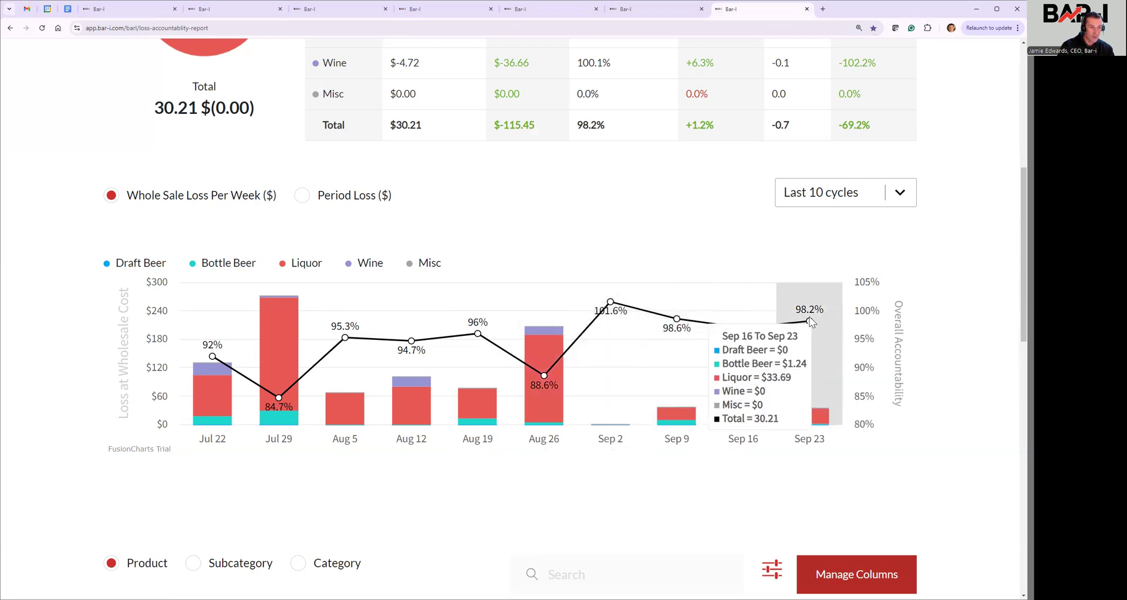
mouse_move(729, 405)
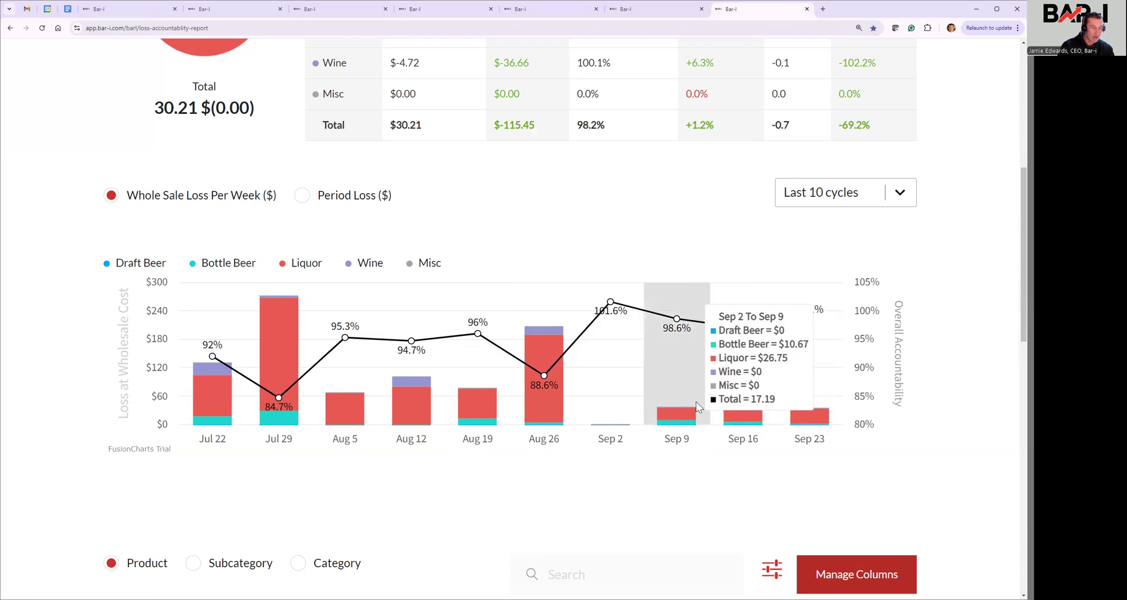
mouse_move(673, 406)
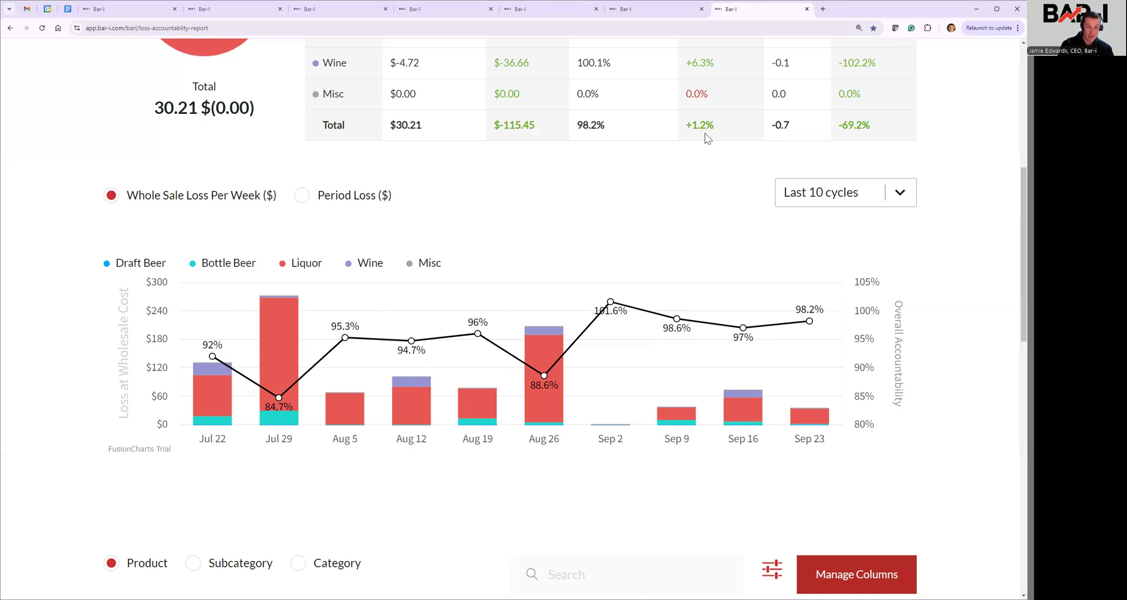
scroll(708, 212, up, 5)
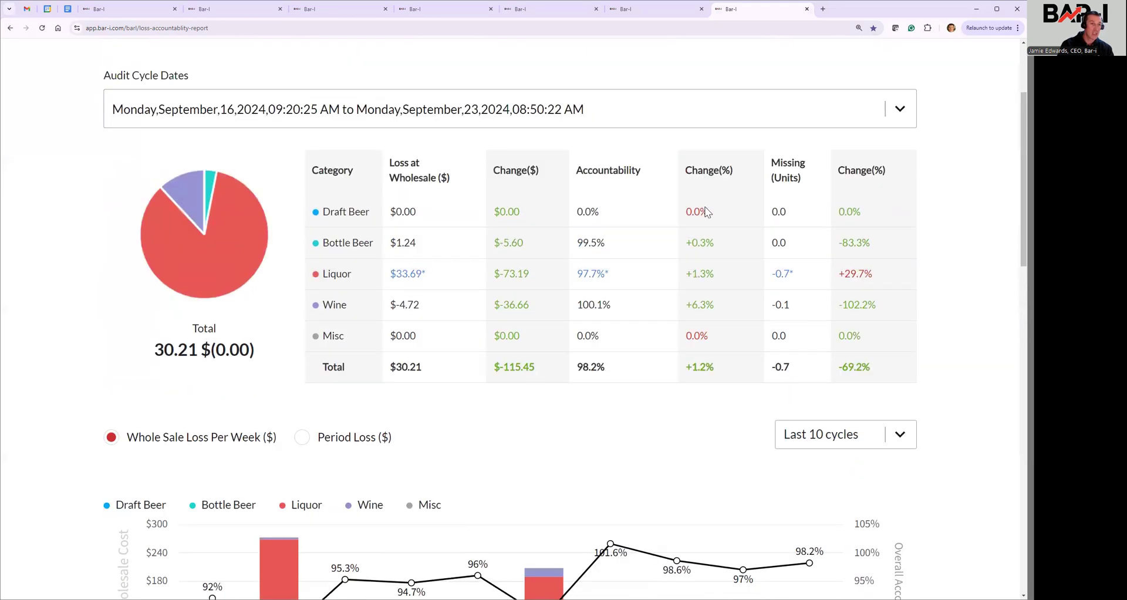